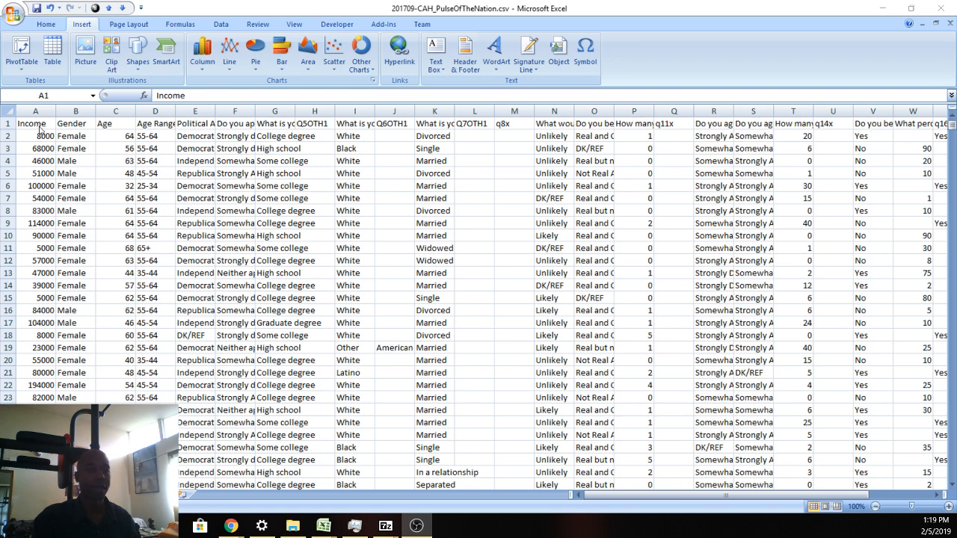
# Create a PivotTable from the whole survey data range starting at the Income header, placed on a new worksheet
pyautogui.click(45, 127)
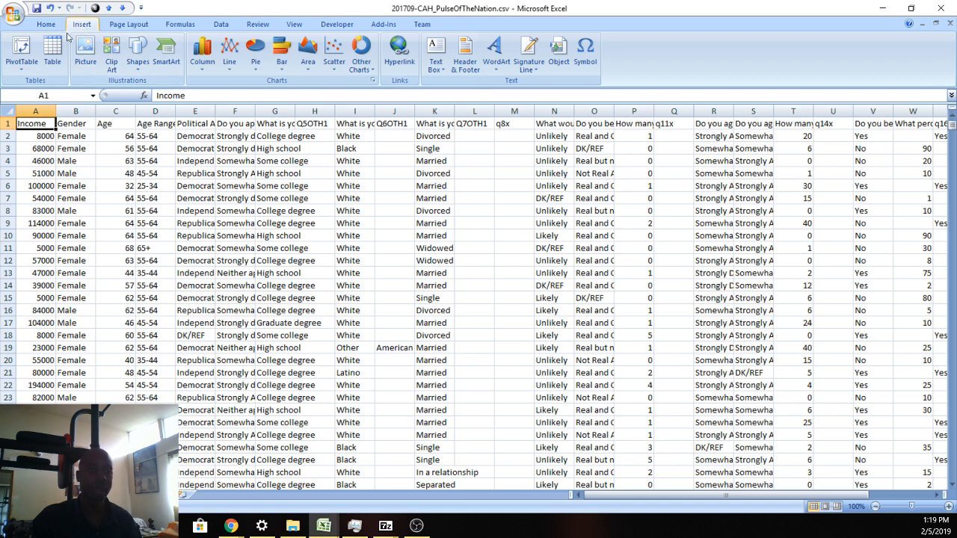
pyautogui.click(21, 52)
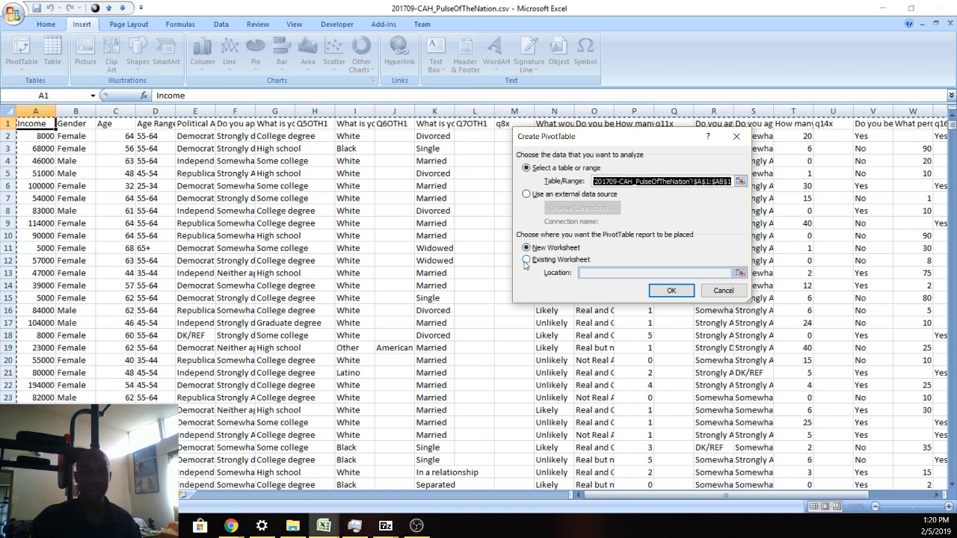
pyautogui.click(672, 291)
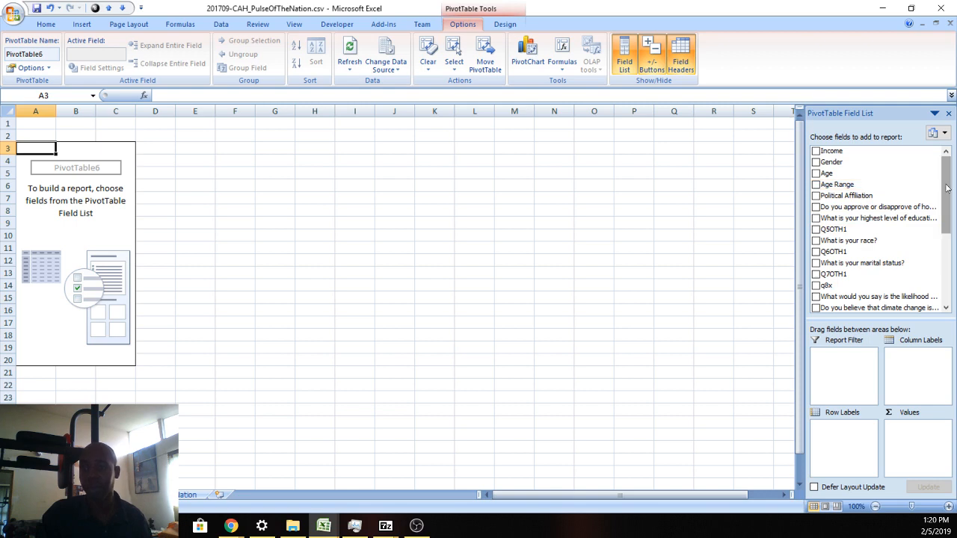
# Use Age Range as the PivotTable's report filter and Gender as its column labels
pyautogui.moveTo(947, 188)
pyautogui.mouseDown()
pyautogui.moveTo(948, 200)
pyautogui.moveTo(947, 177)
pyautogui.mouseUp()
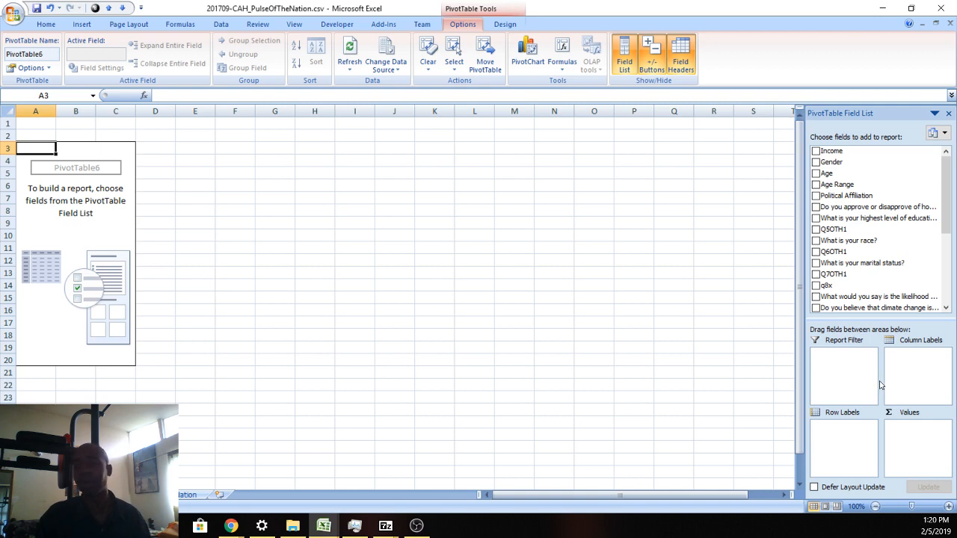
pyautogui.click(852, 187)
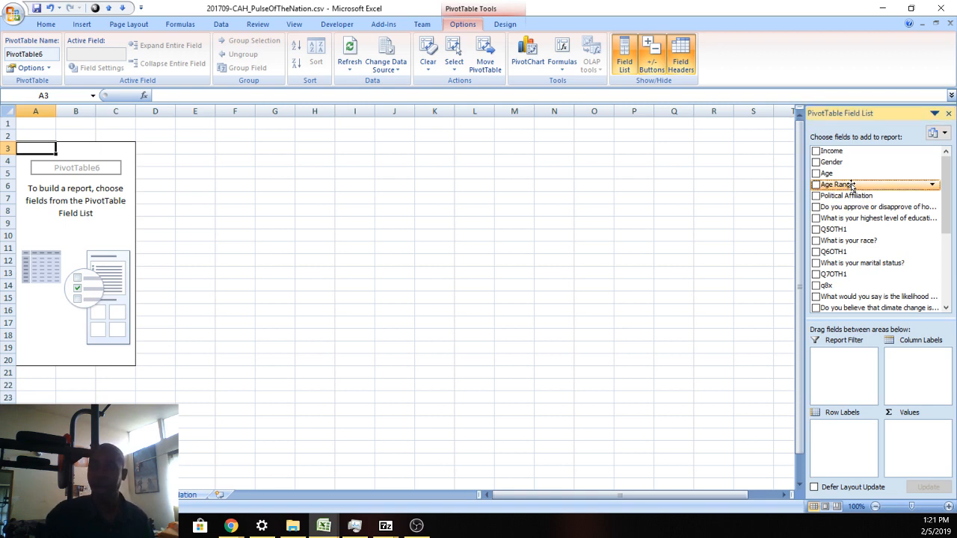
pyautogui.moveTo(852, 186); pyautogui.dragTo(839, 367)
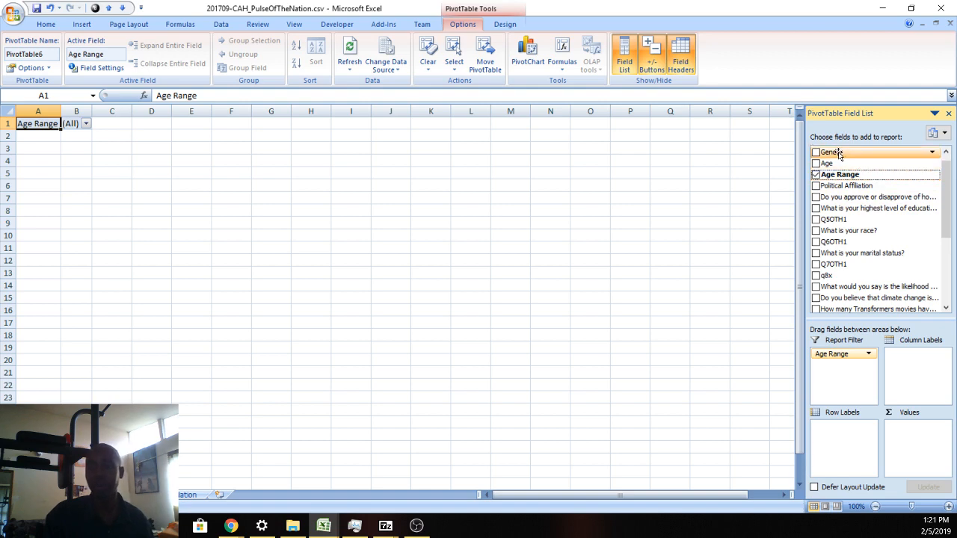
pyautogui.moveTo(840, 154); pyautogui.dragTo(926, 364)
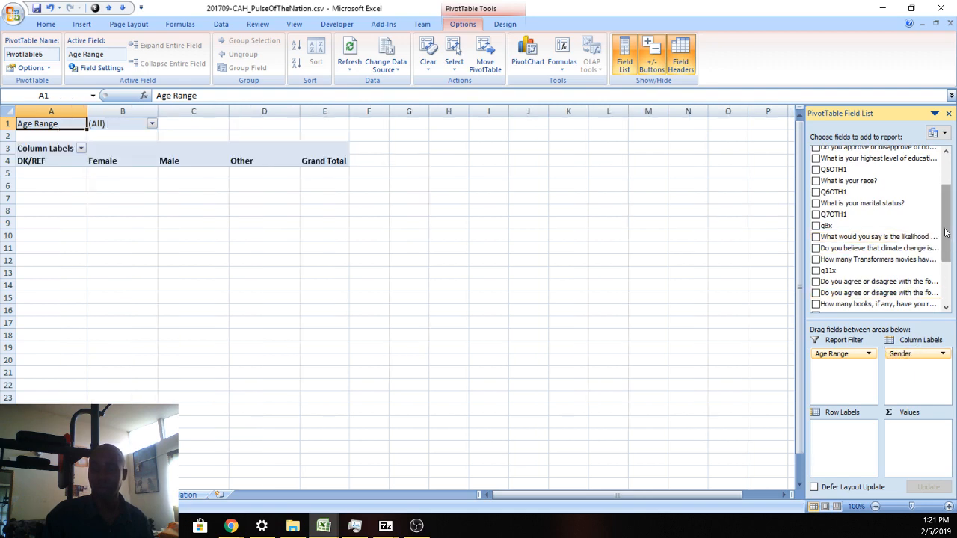
# Use "What is your marital status?" as the row labels and Income as the values field
pyautogui.moveTo(945, 228); pyautogui.dragTo(945, 196)
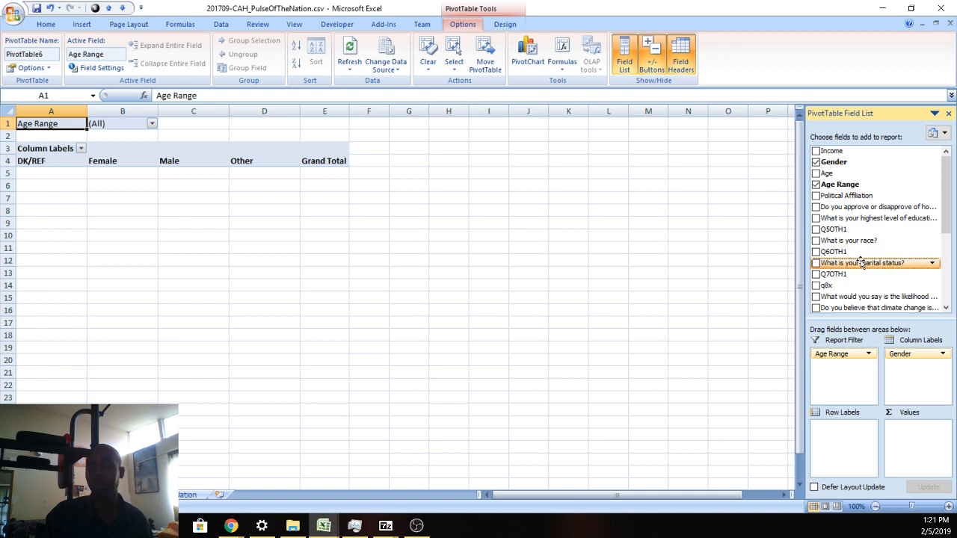
pyautogui.moveTo(861, 262); pyautogui.dragTo(846, 445)
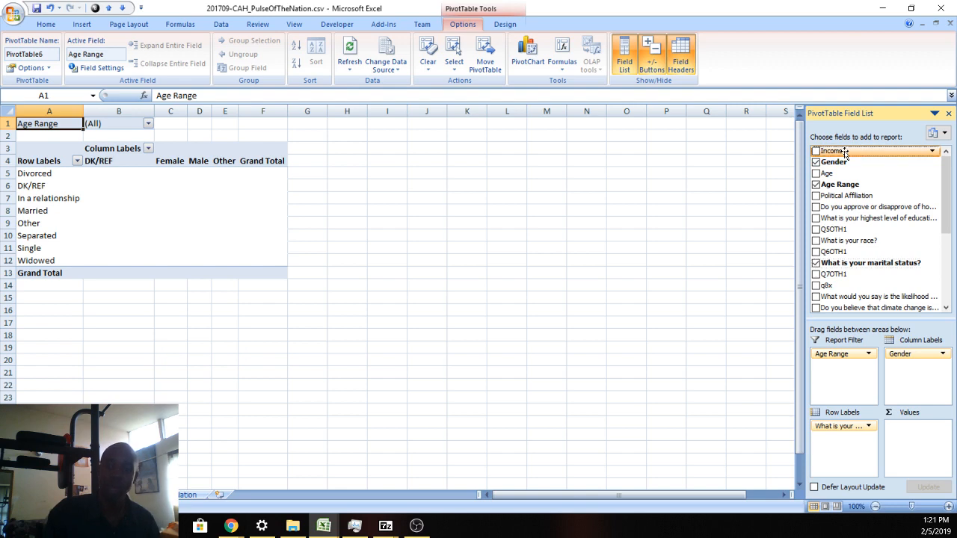
pyautogui.moveTo(845, 154); pyautogui.dragTo(912, 437)
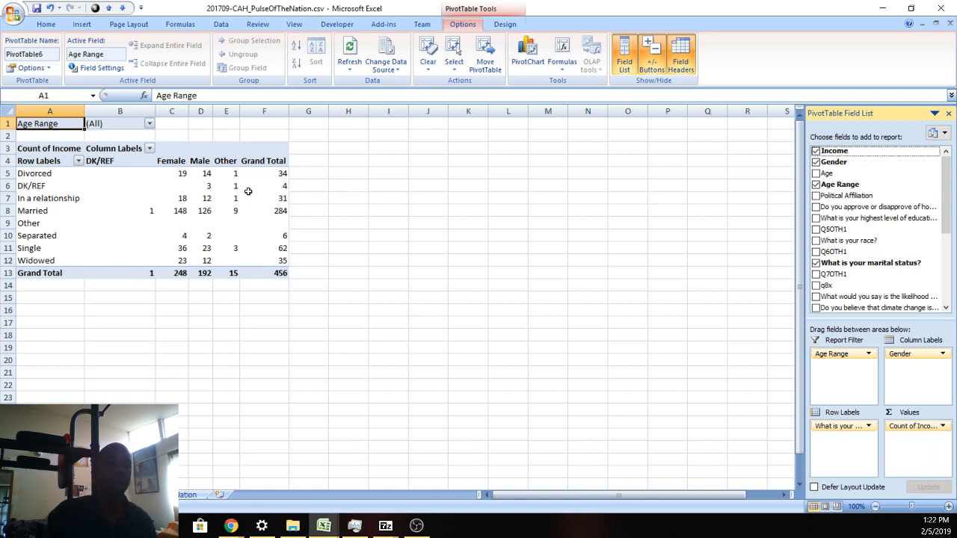
# Change the Income values field to be summarized by Sum
pyautogui.moveTo(248, 191)
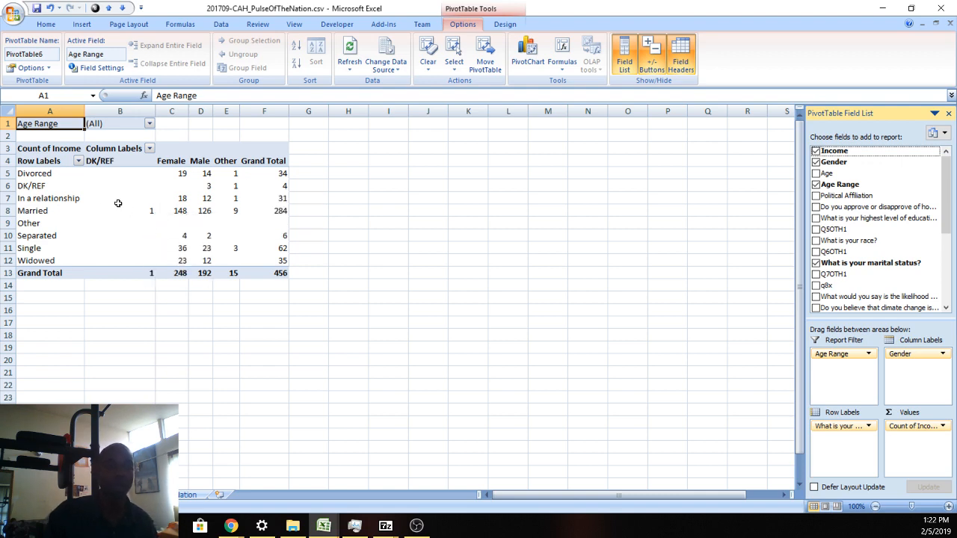
pyautogui.moveTo(132, 176)
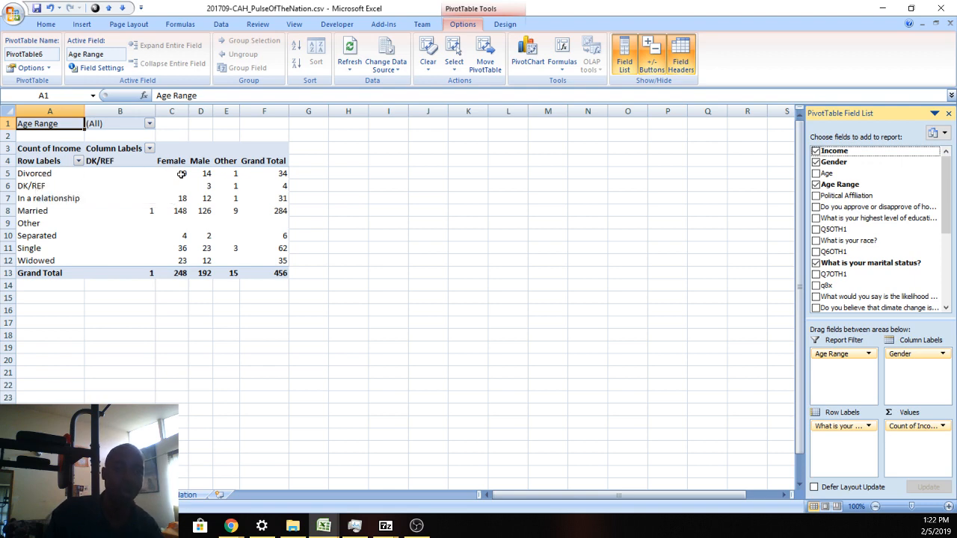
pyautogui.moveTo(181, 174)
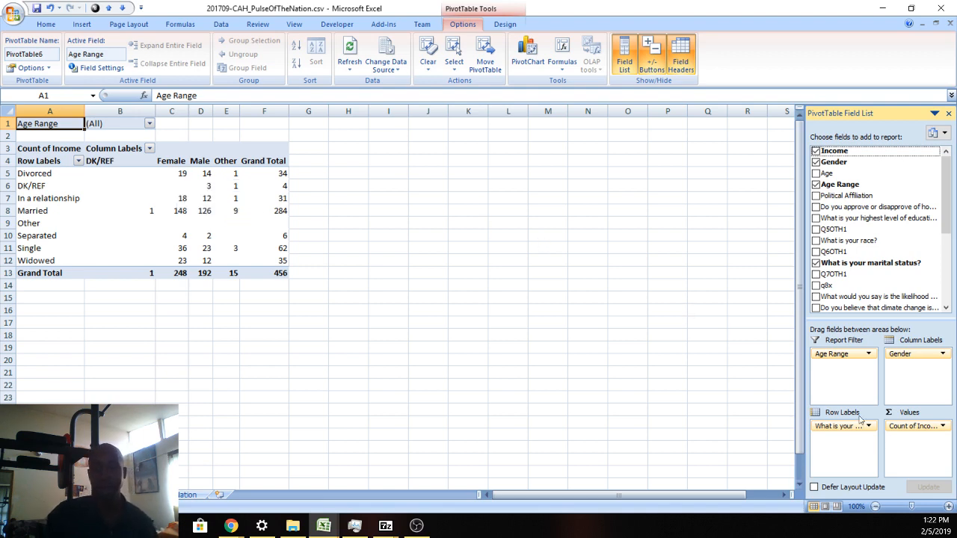
pyautogui.click(917, 428)
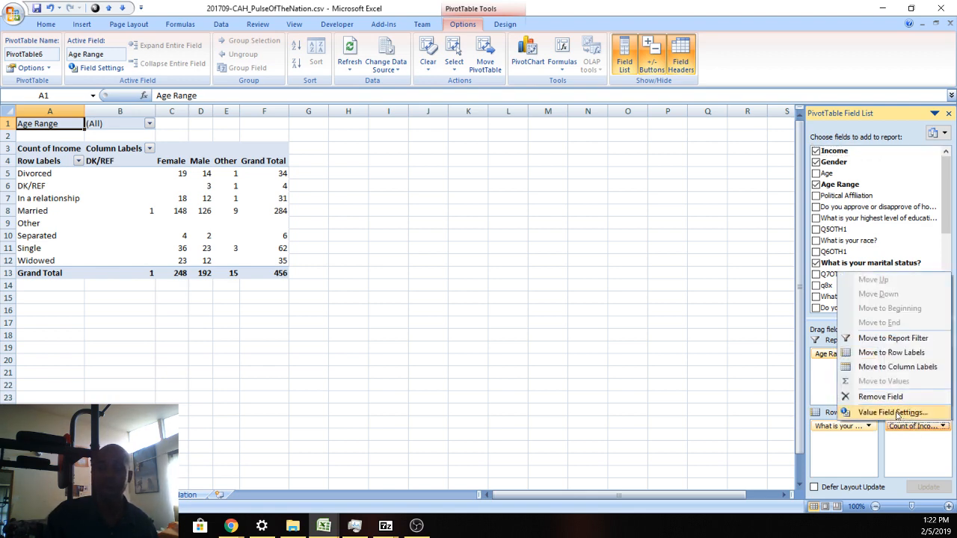
pyautogui.click(894, 413)
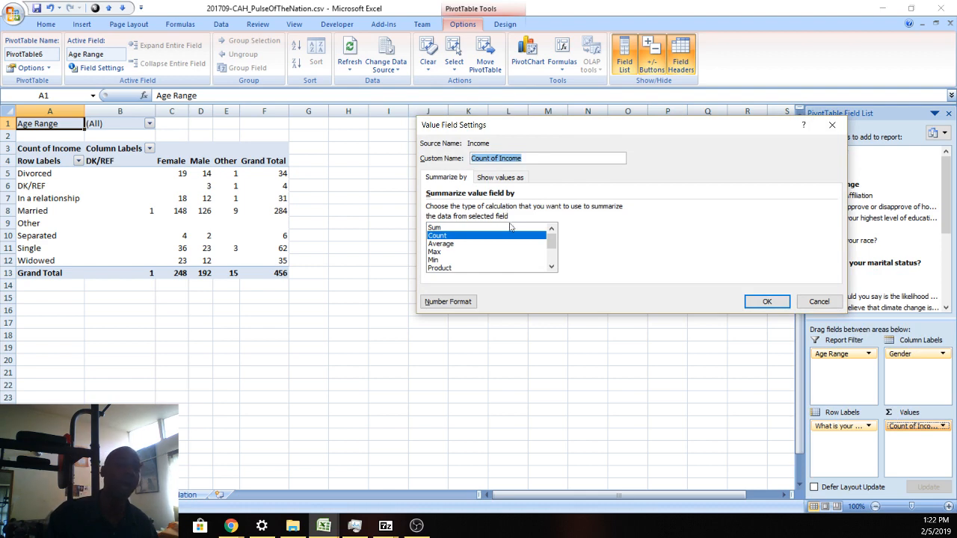
pyautogui.click(552, 268)
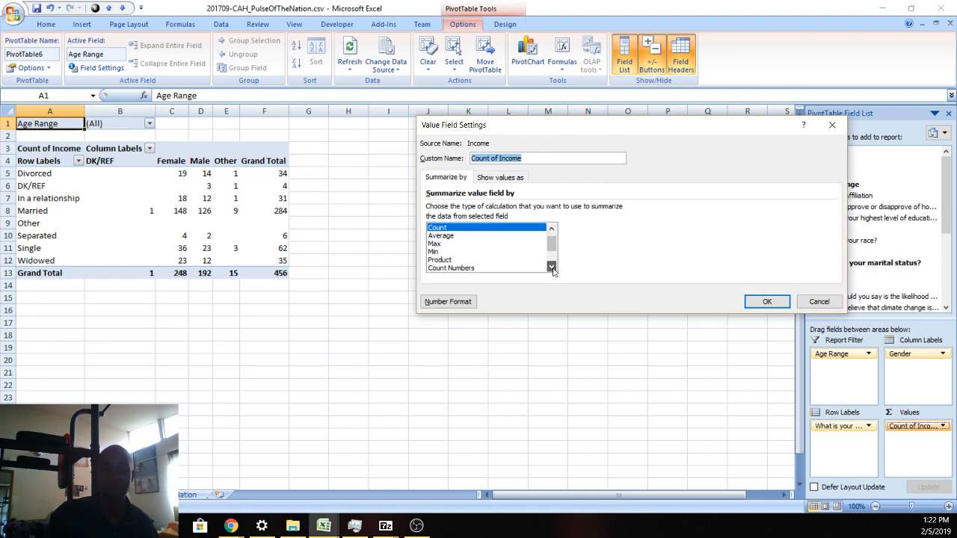
pyautogui.click(552, 268)
pyautogui.click(552, 267)
pyautogui.click(551, 268)
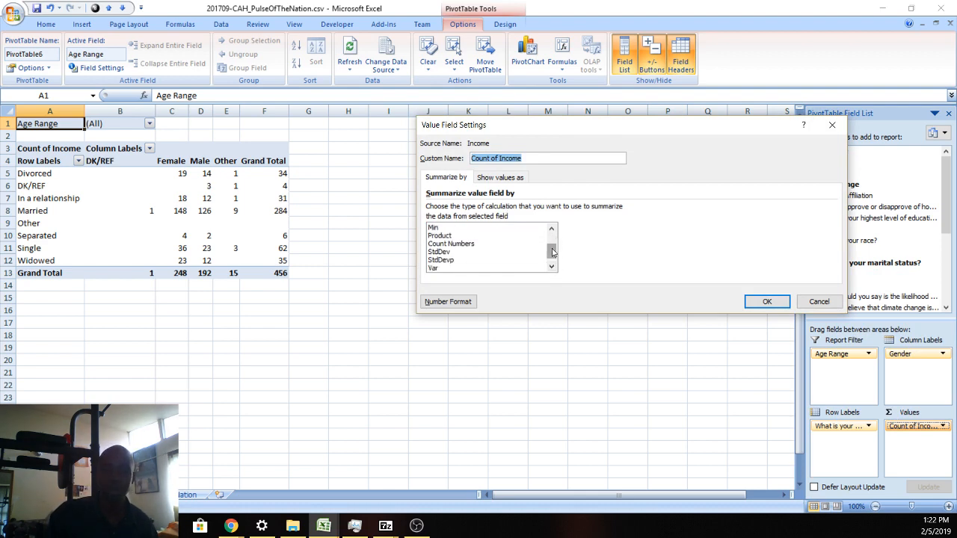
pyautogui.moveTo(553, 251); pyautogui.dragTo(553, 238)
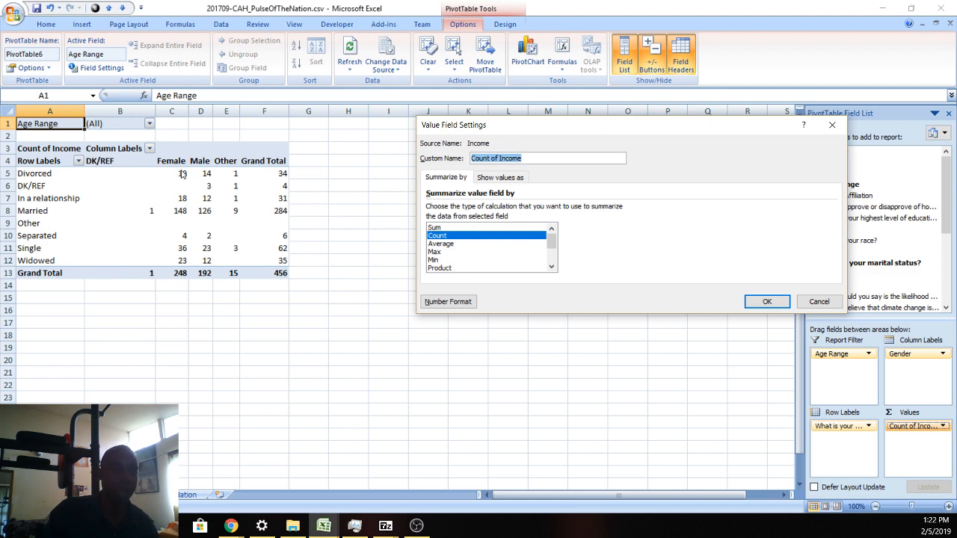
pyautogui.click(462, 229)
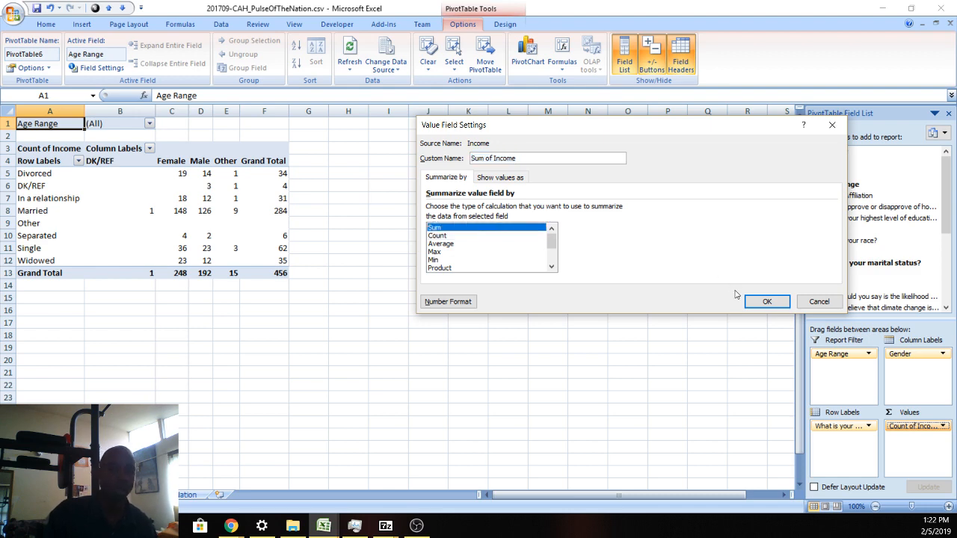
pyautogui.click(766, 303)
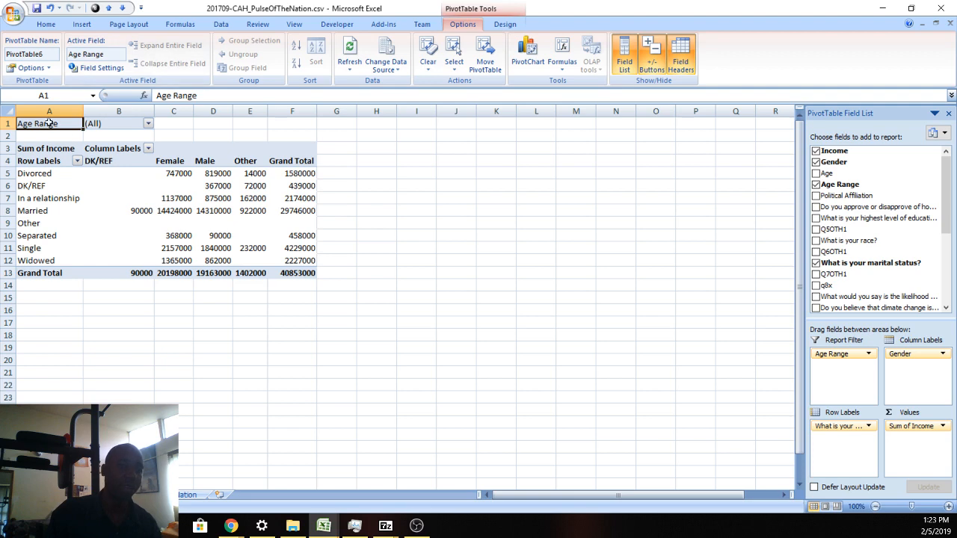
# Filter the PivotTable's Age Range to 18-24 and select the income cell for females in a relationship
pyautogui.click(148, 124)
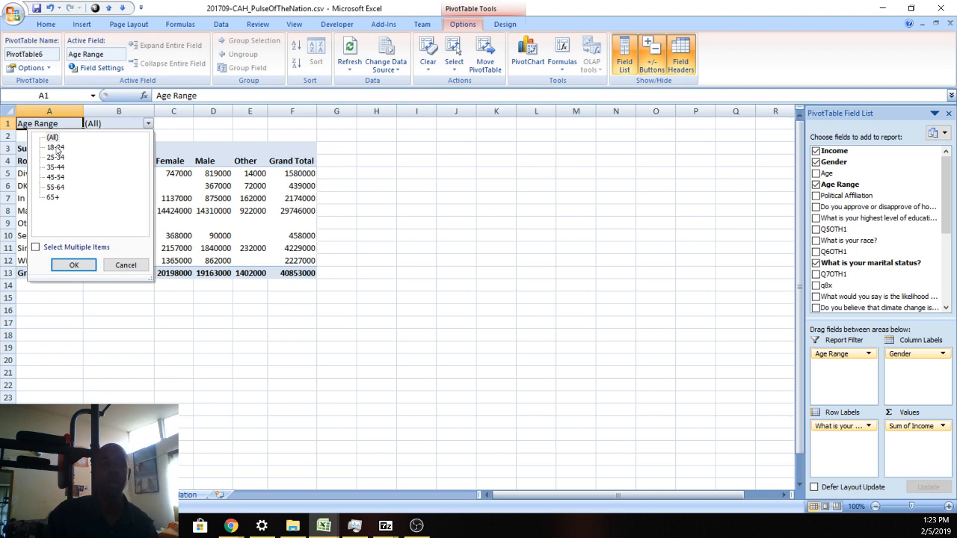
pyautogui.click(55, 147)
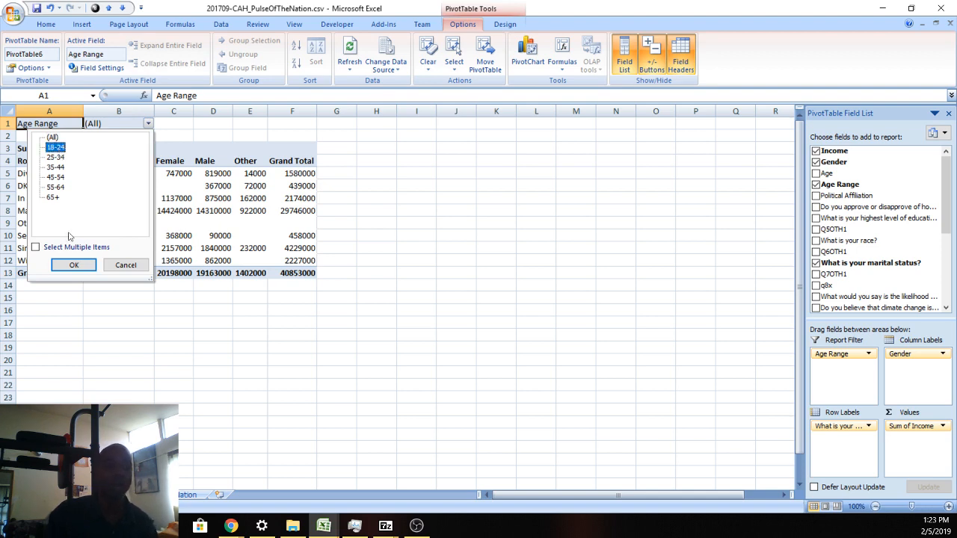
pyautogui.click(74, 264)
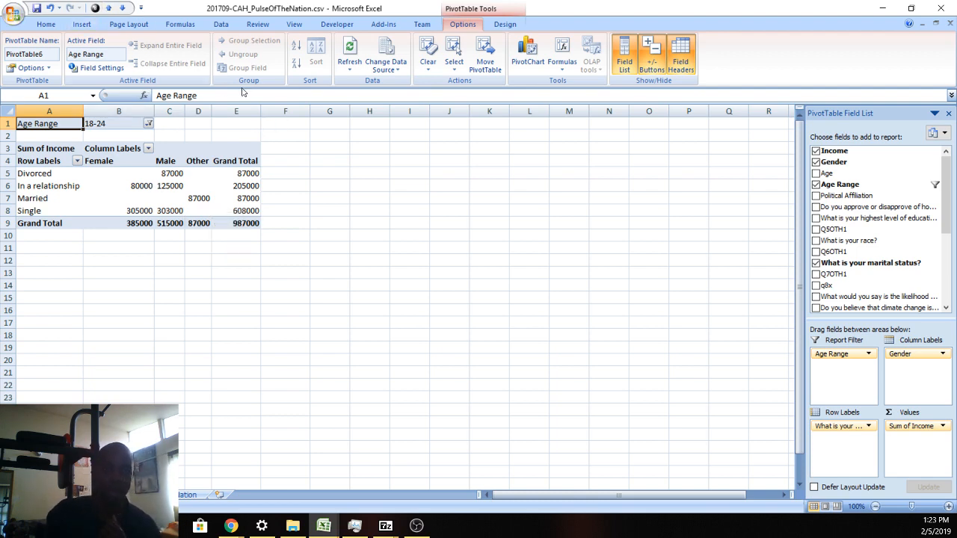
pyautogui.click(135, 185)
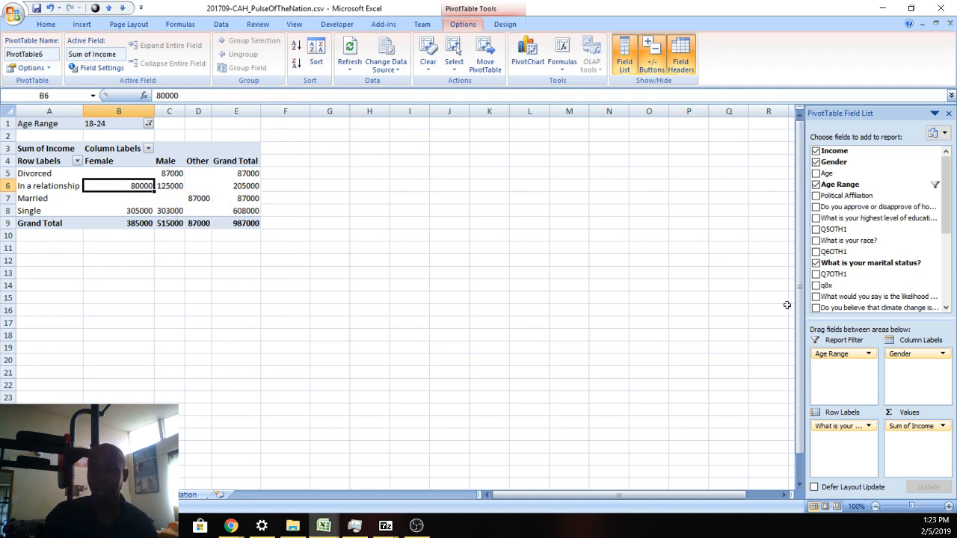
# Try "What is your race?" as a second row label beneath marital status, and remove that field again
pyautogui.click(945, 201)
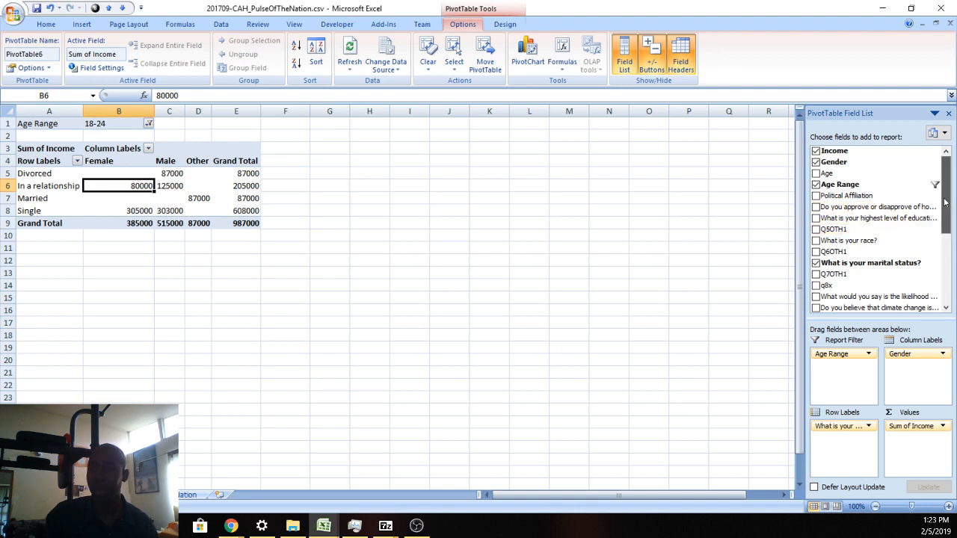
pyautogui.moveTo(945, 201); pyautogui.dragTo(942, 227)
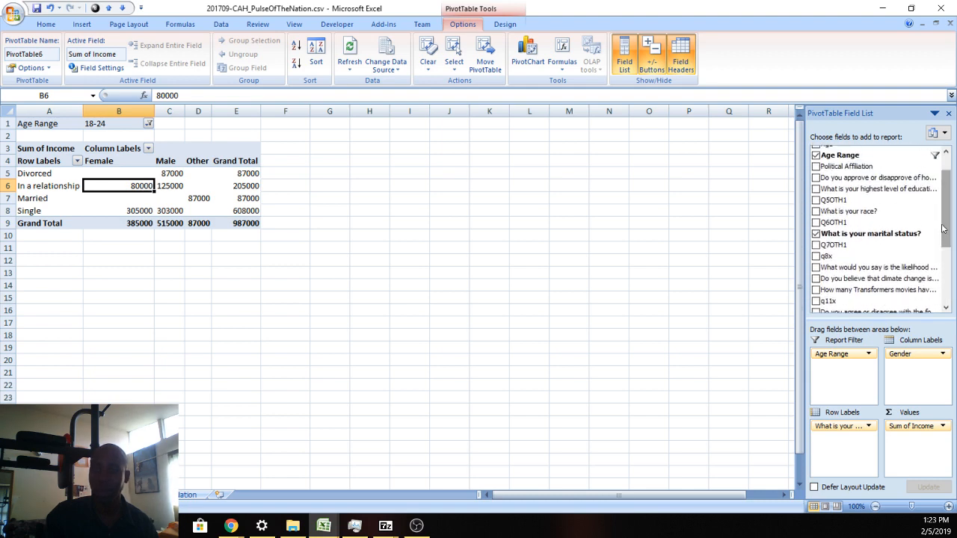
pyautogui.moveTo(874, 217); pyautogui.dragTo(826, 440)
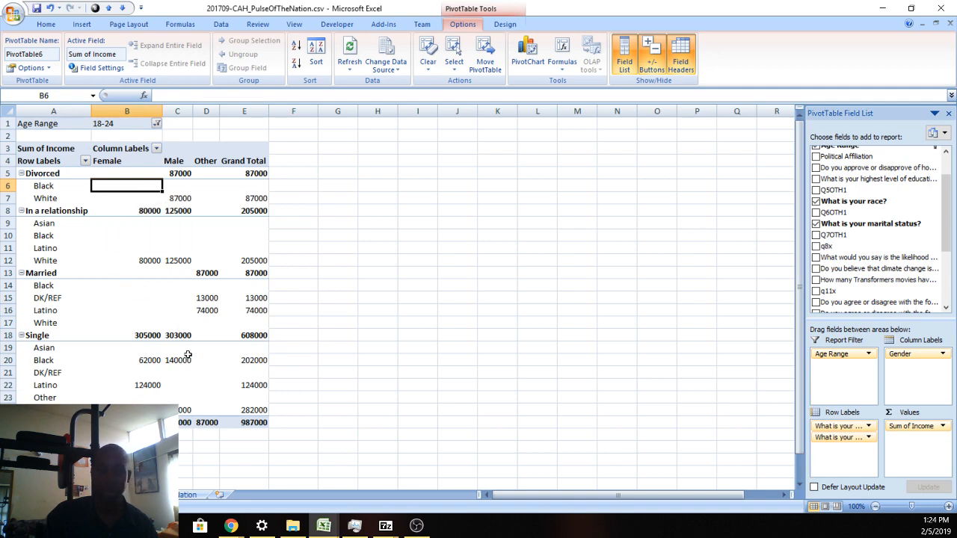
pyautogui.click(838, 441)
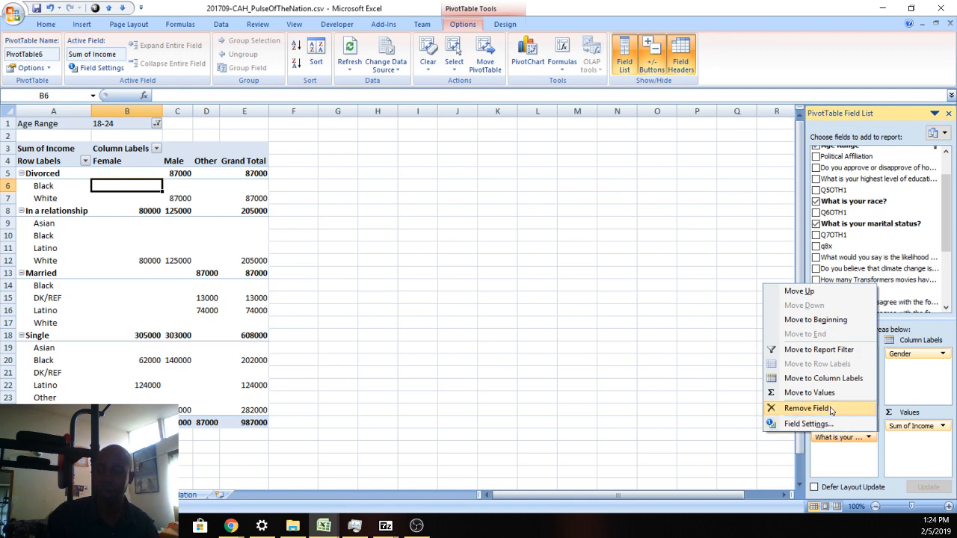
pyautogui.click(831, 410)
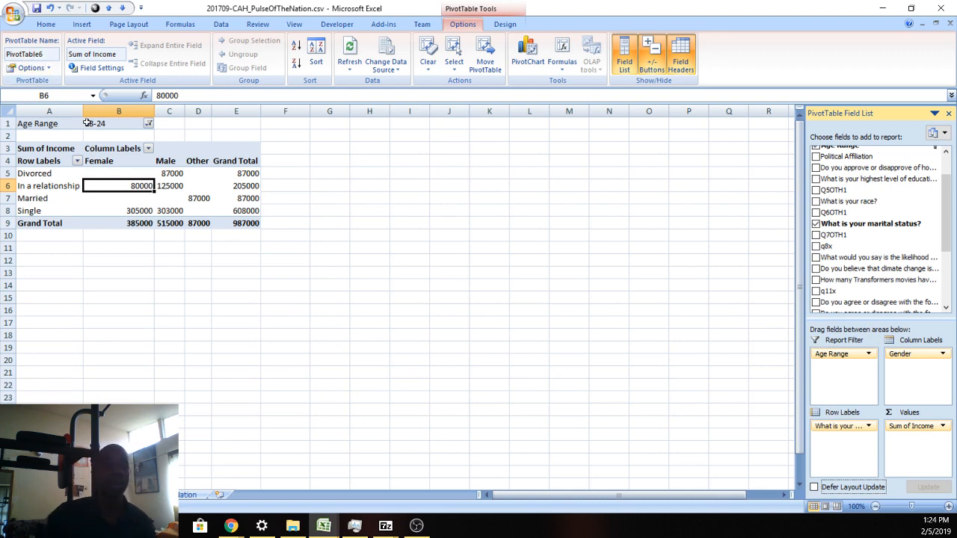
# Insert a 2-D clustered column chart based on the PivotTable
pyautogui.click(84, 26)
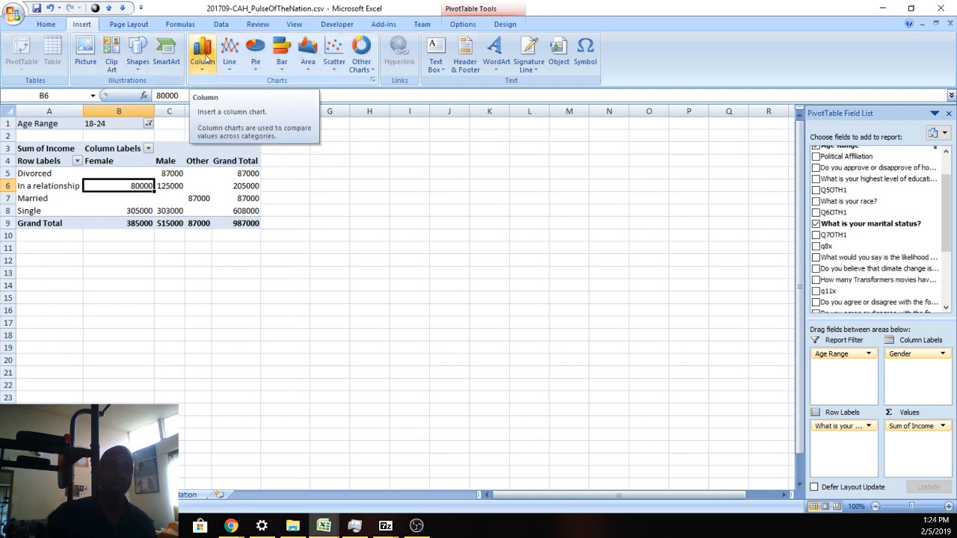
pyautogui.click(204, 58)
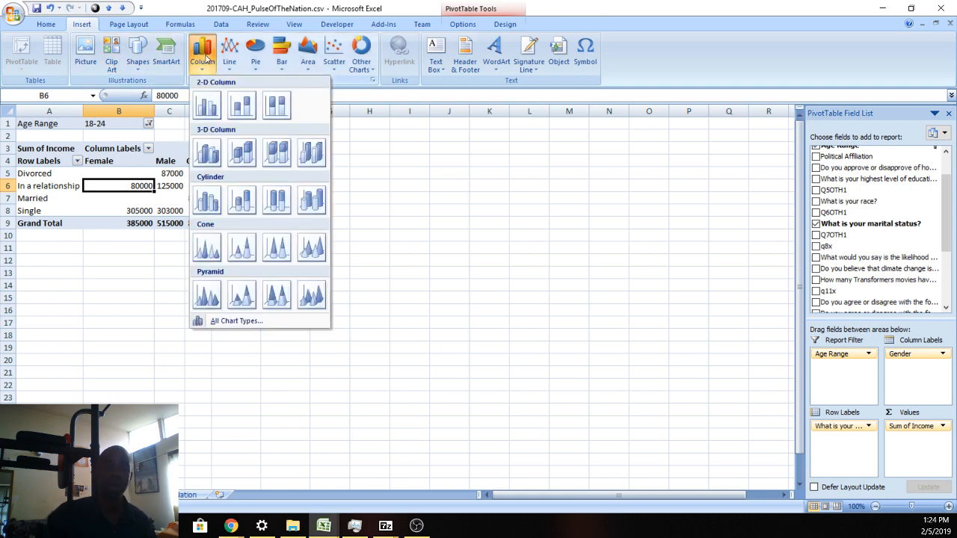
pyautogui.click(209, 109)
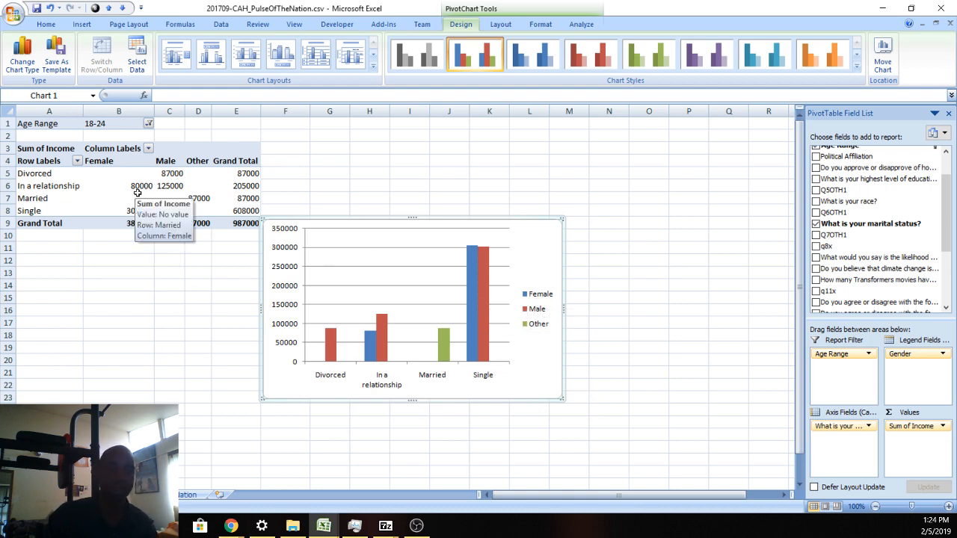
# Change the Income values field to be summarized by Average
pyautogui.moveTo(138, 187)
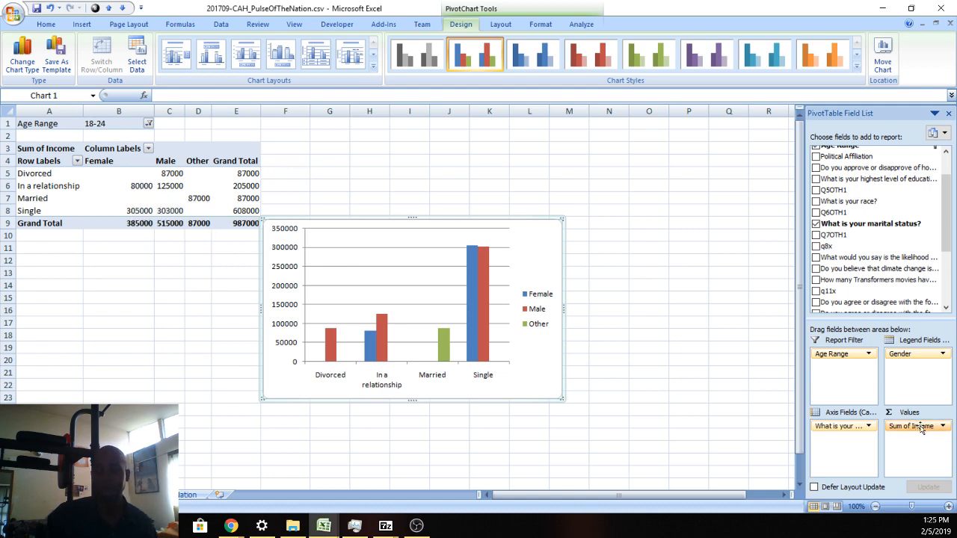
pyautogui.click(922, 427)
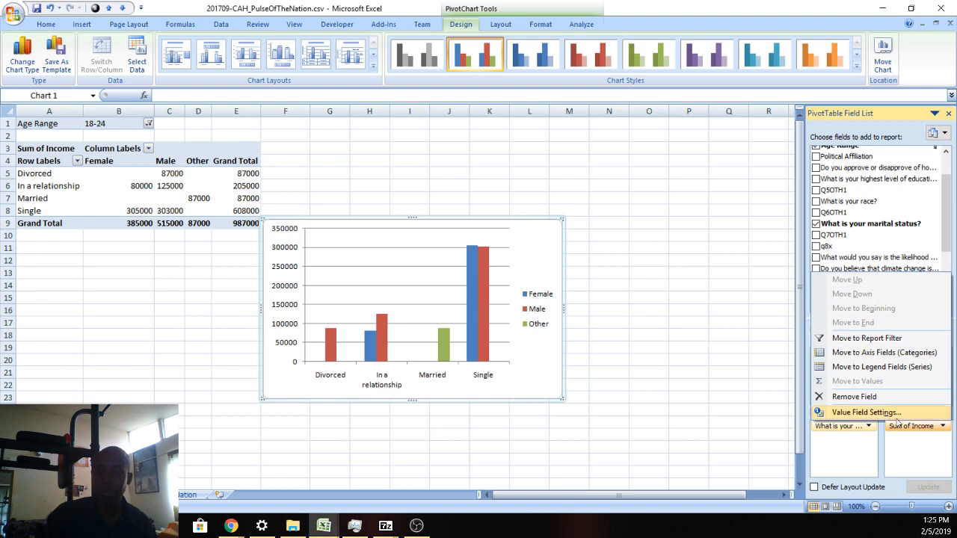
pyautogui.click(913, 431)
pyautogui.click(912, 426)
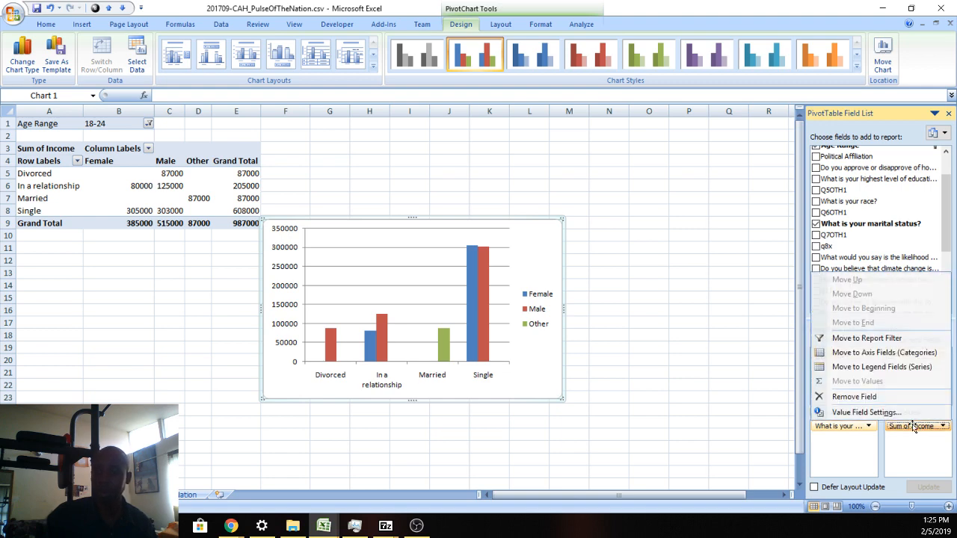
pyautogui.click(866, 413)
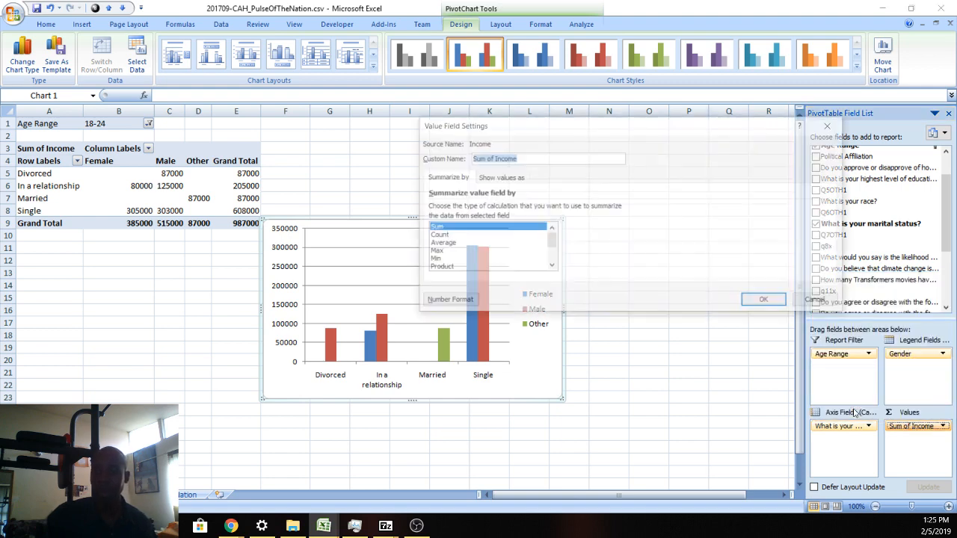
pyautogui.click(442, 244)
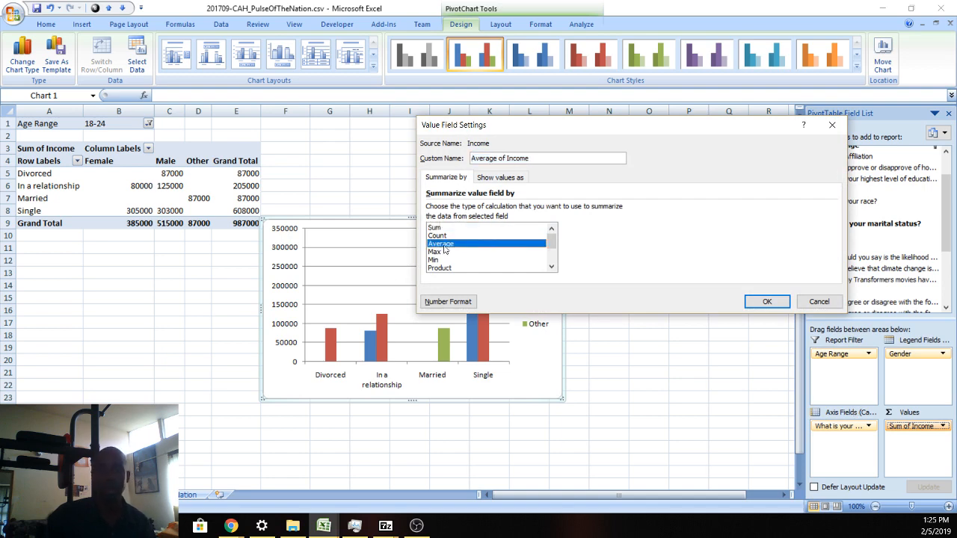
pyautogui.click(766, 303)
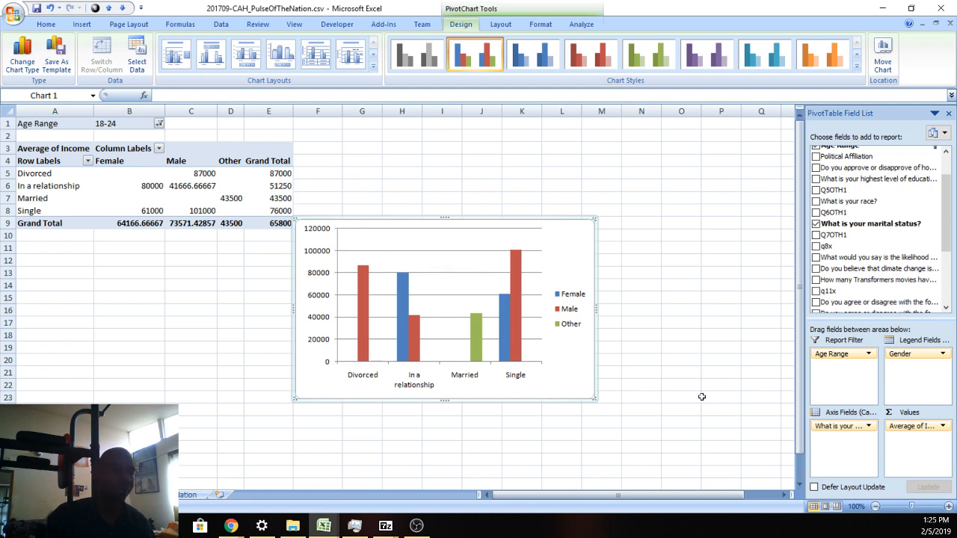
# Allow multiple items in the Age Range filter and include 25-34 together with 18-24
pyautogui.click(158, 124)
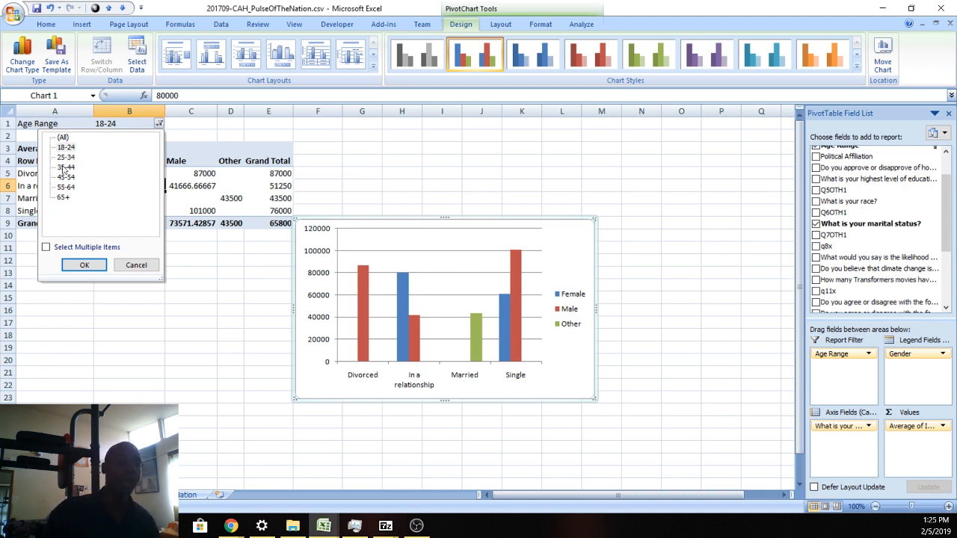
pyautogui.click(44, 250)
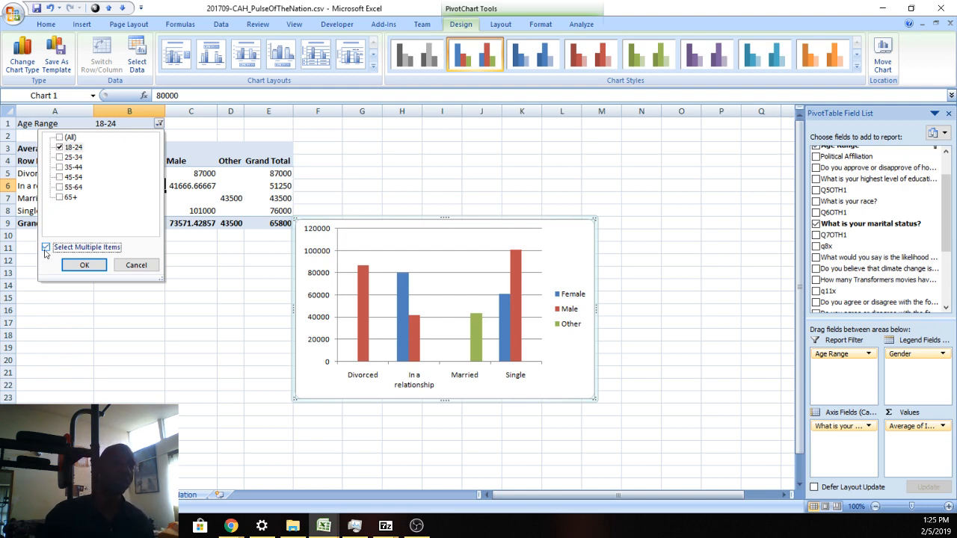
pyautogui.click(60, 158)
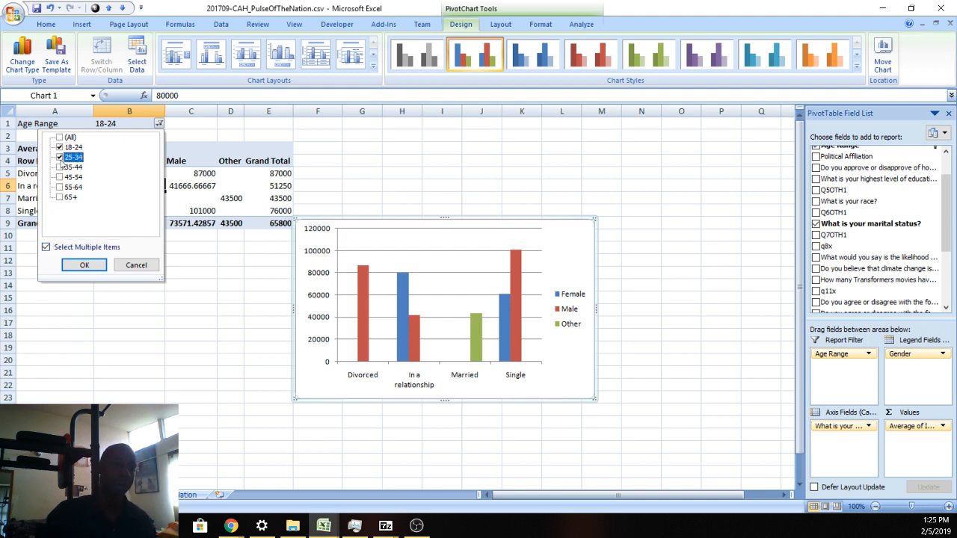
pyautogui.click(85, 266)
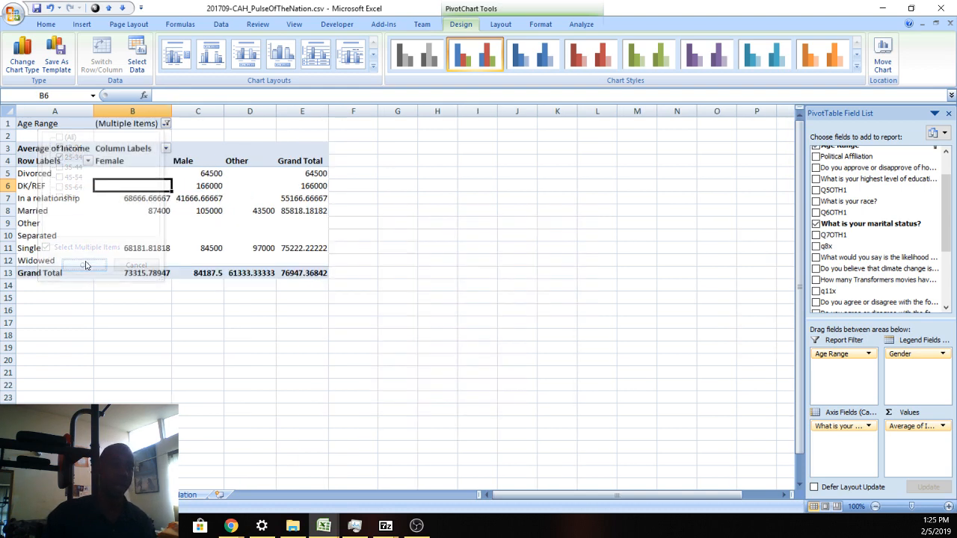